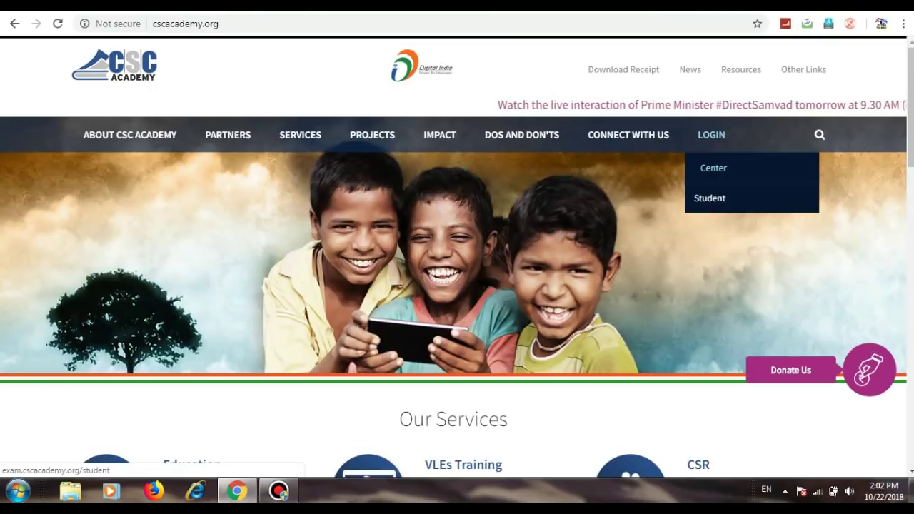
Switch from the CSC Academy homepage to the center's admin dashboard and open the Add Student For BCC form
mouse_move(629, 134)
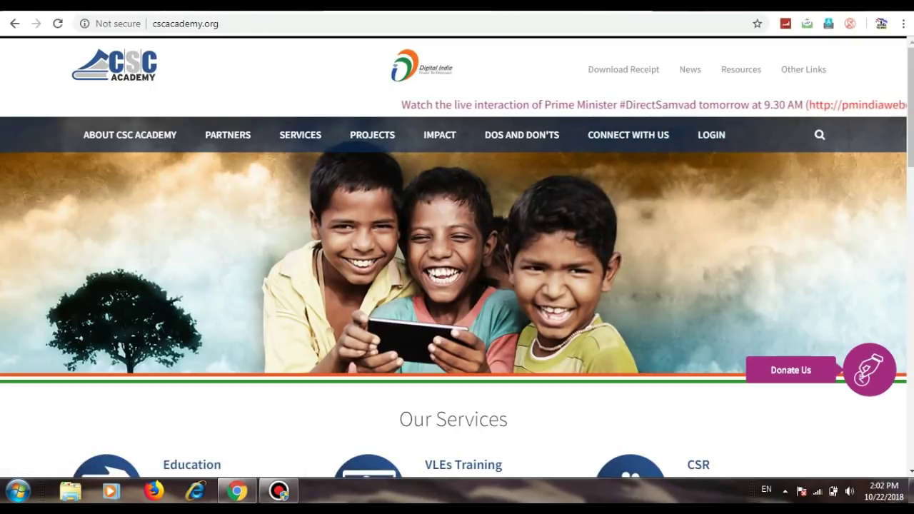
click(568, 7)
click(458, 190)
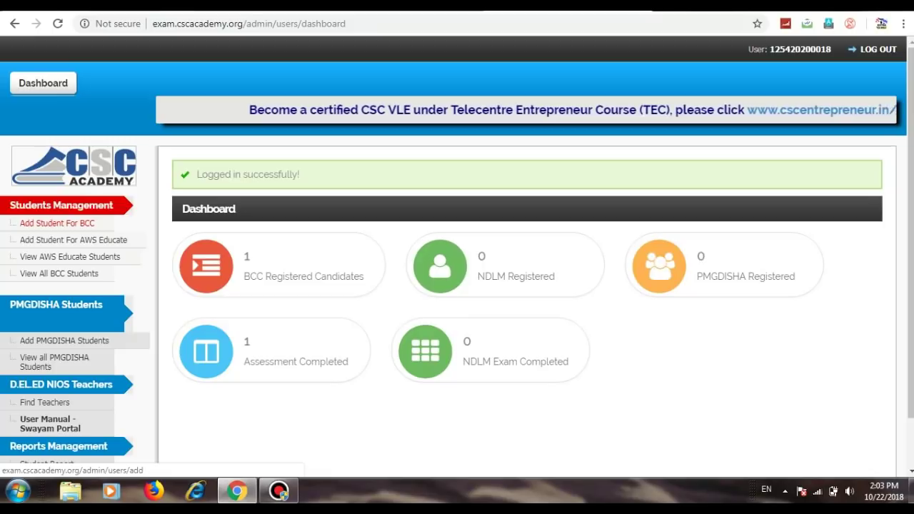
click(57, 223)
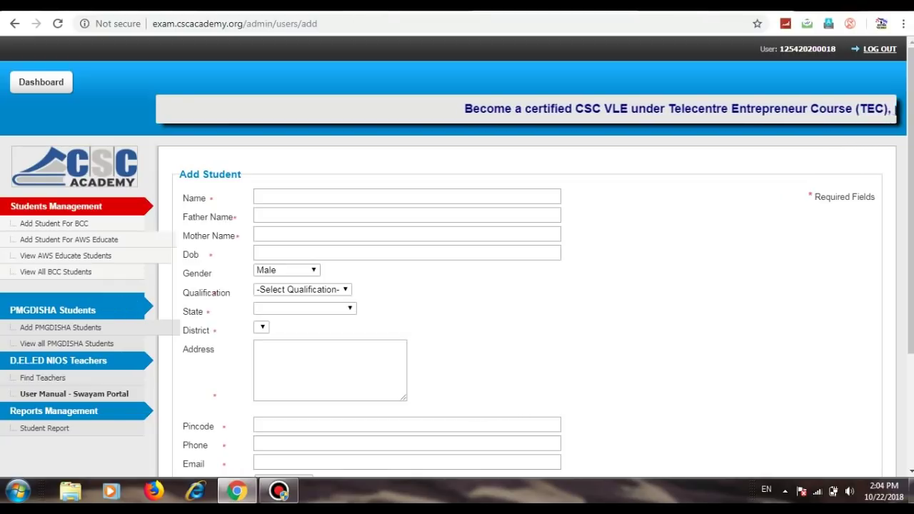
Review the available qualification options in the Add Student form and leave the field unselected
scroll(457, 258, down, 2)
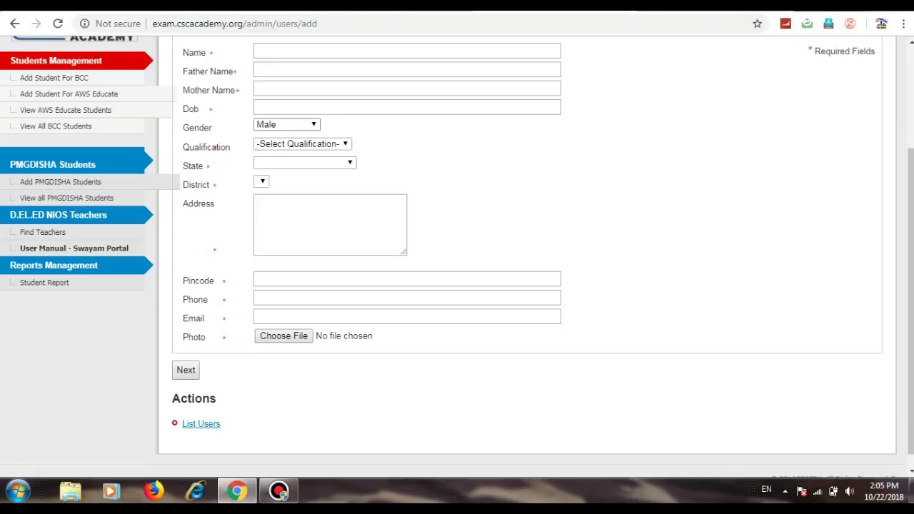
click(302, 144)
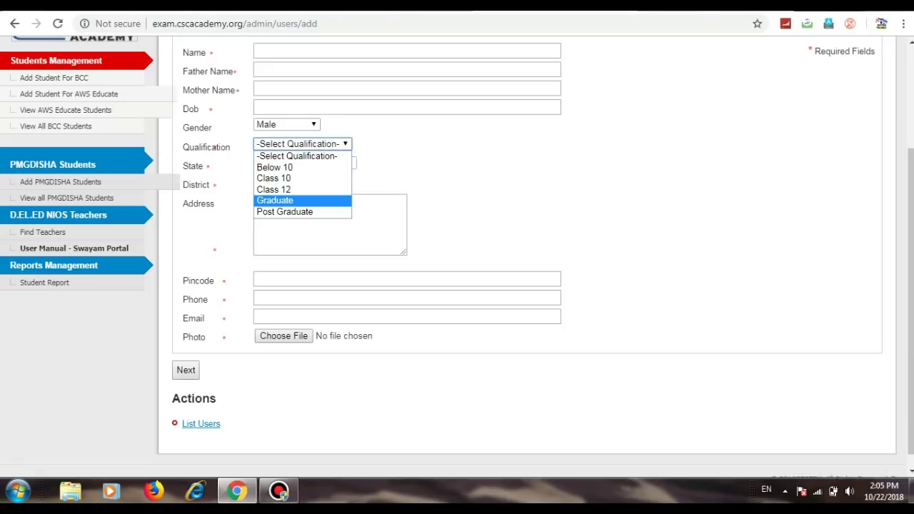
key(Down)
key(Down)
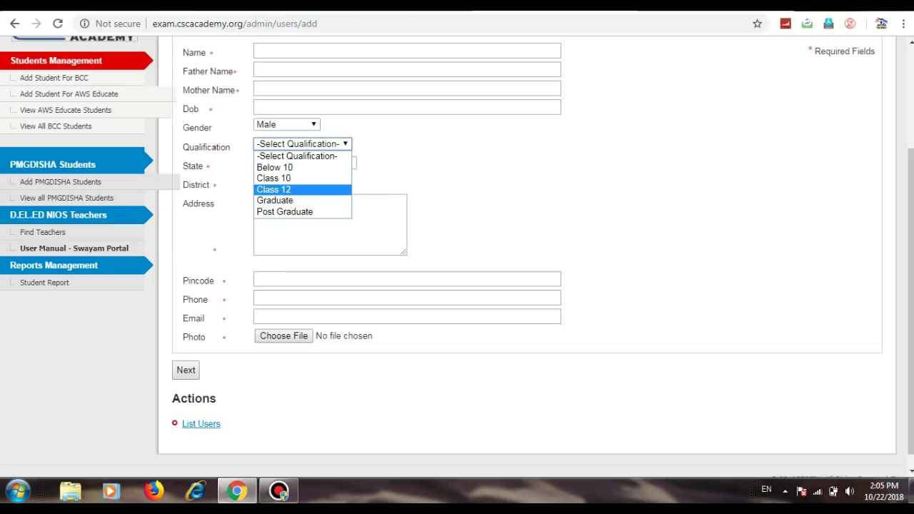
key(Down)
key(Escape)
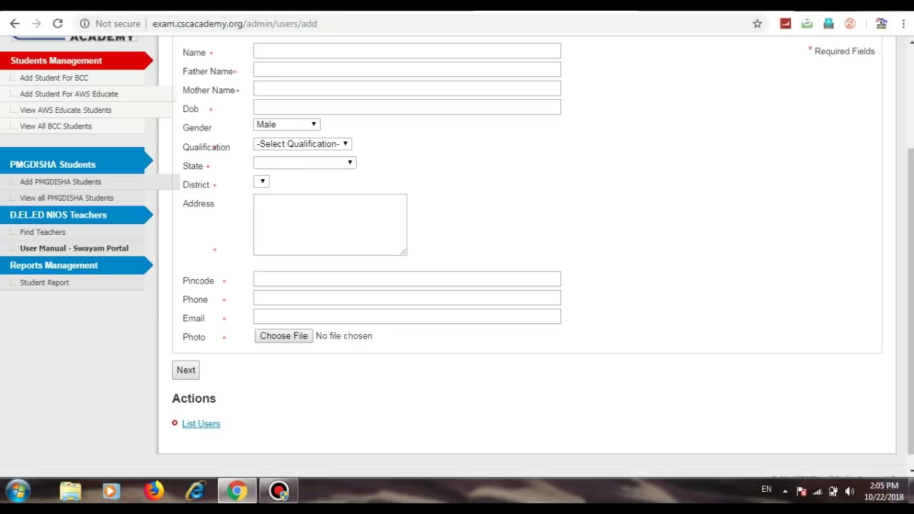
Open the file chooser for the student's photo and close it without picking a file
click(283, 335)
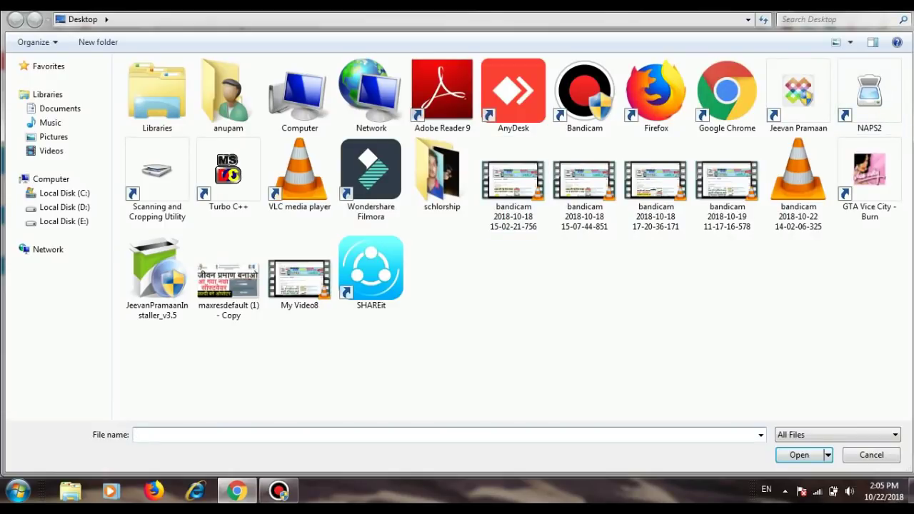
key(Escape)
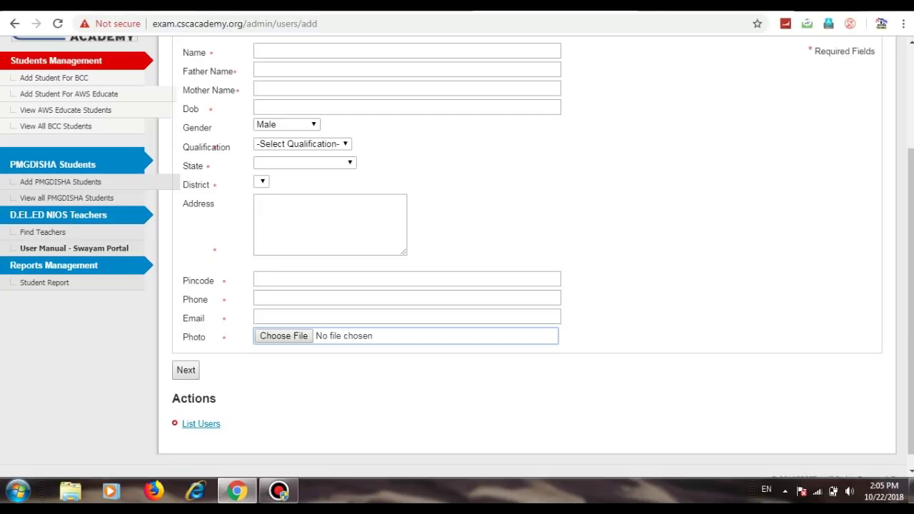
scroll(457, 257, up, 2)
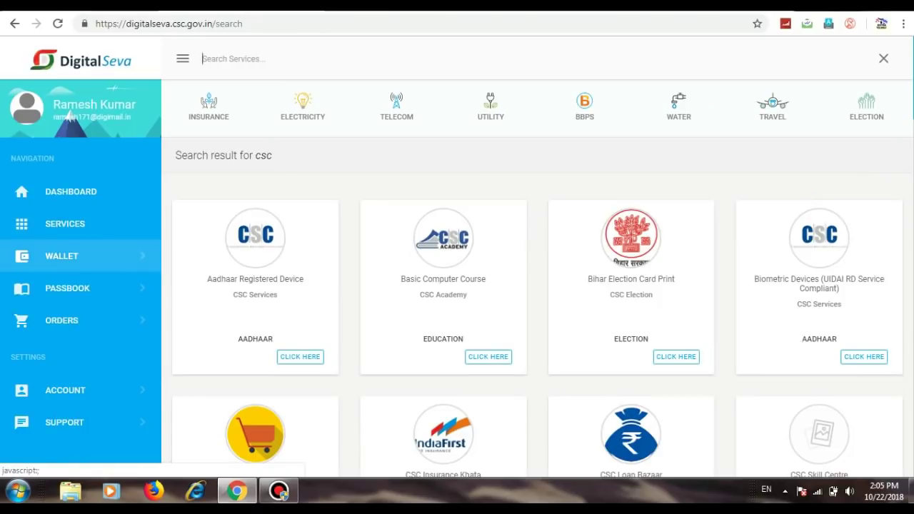
Open the passbook's wallet ledger on Digital Seva and view the product of the 16 October 2018 debit of ₹183.00
click(61, 256)
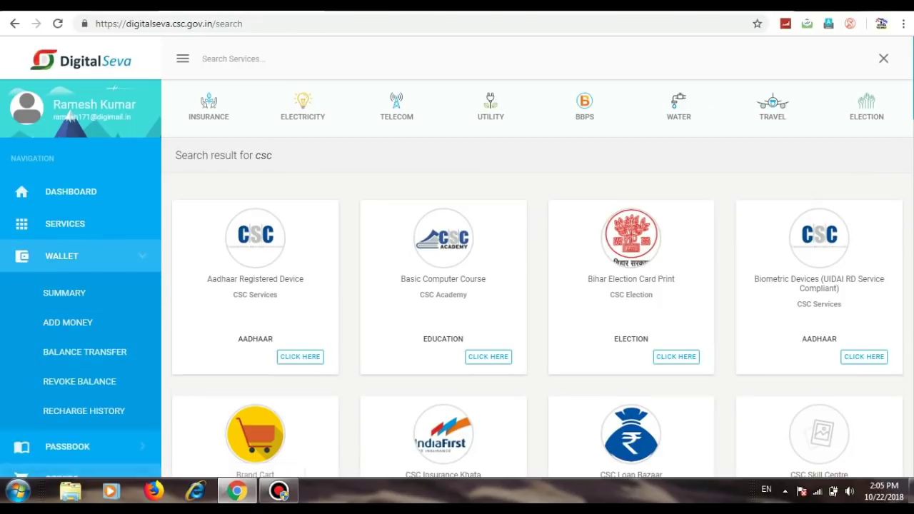
click(68, 446)
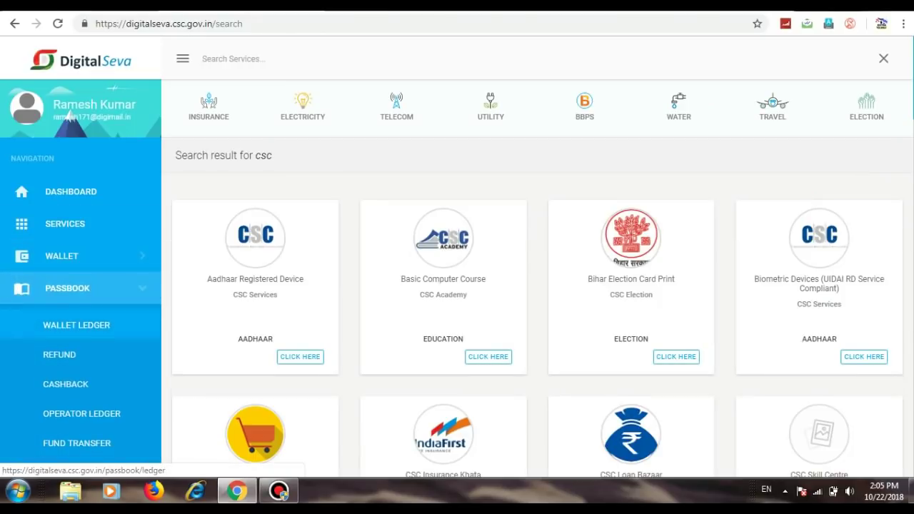
click(71, 325)
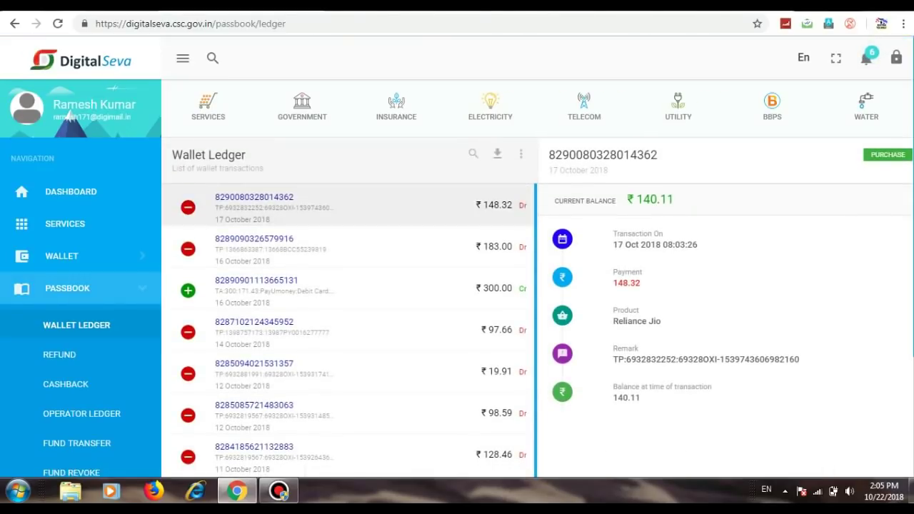
click(347, 247)
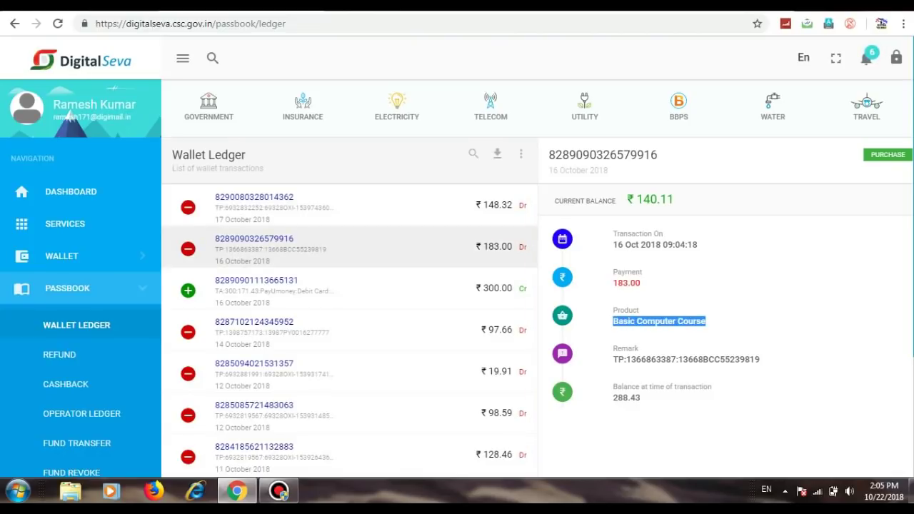
click(659, 320)
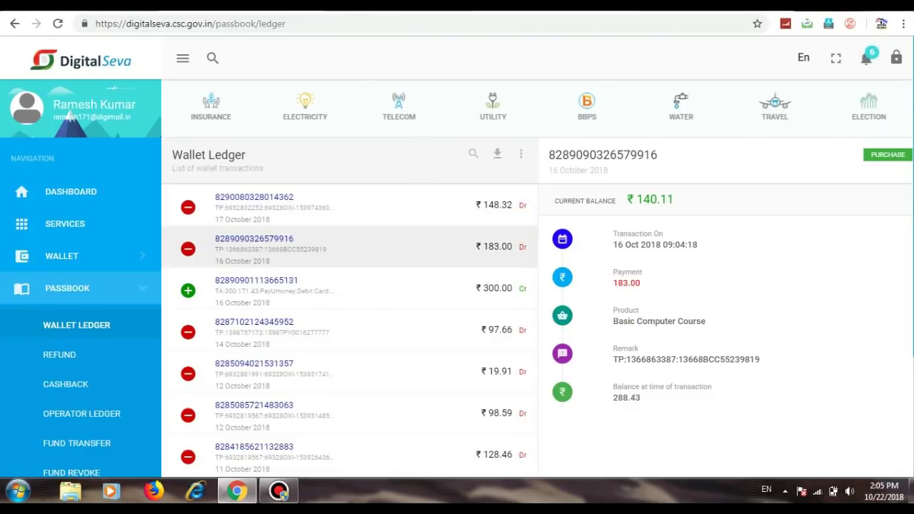
Return to the CSC Academy admin page and open the list of all BCC students
click(703, 6)
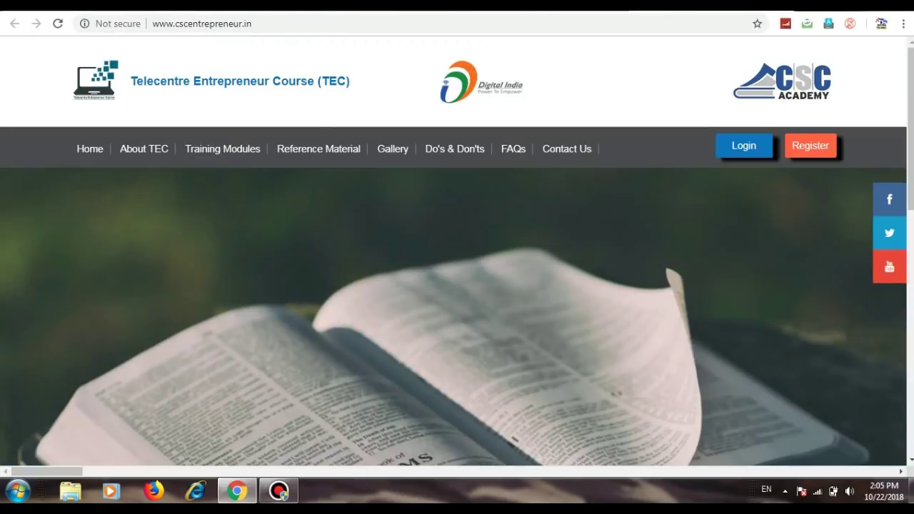
key(ctrl+Tab)
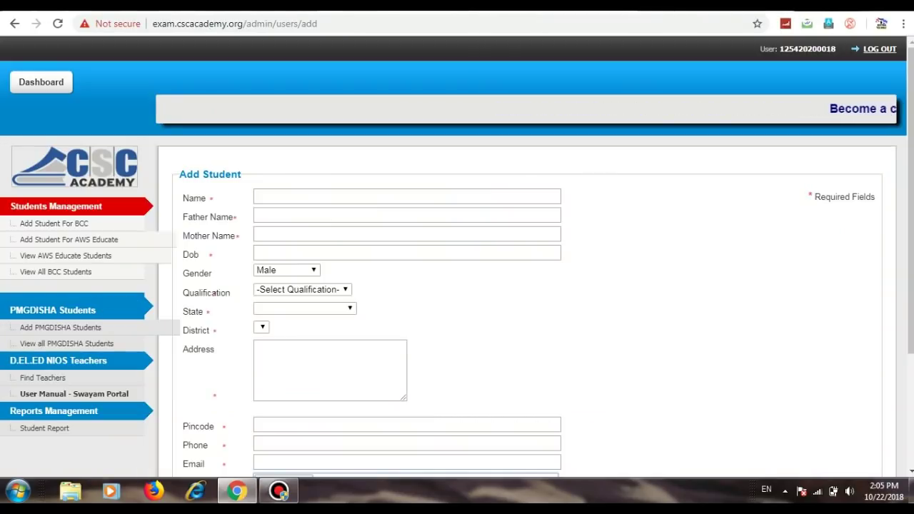
click(55, 272)
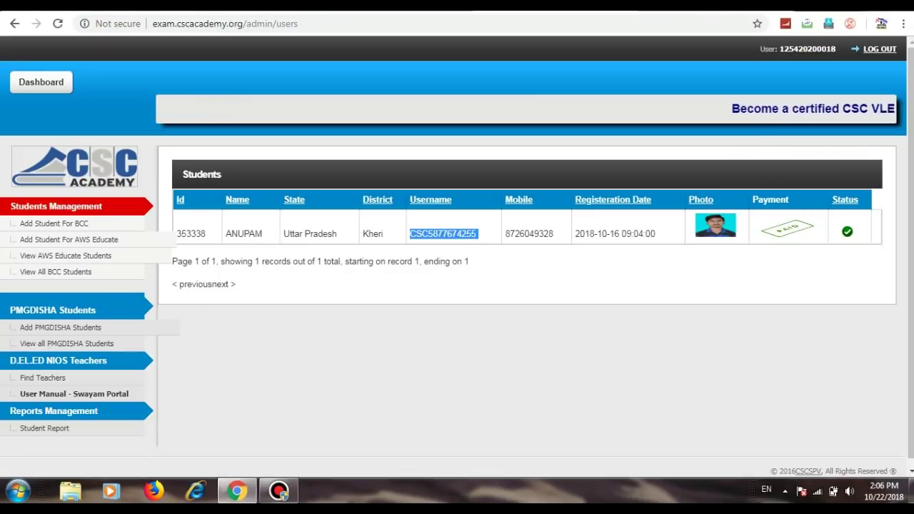
Copy the listed student's username and check the mobile number in the same record
right_click(424, 235)
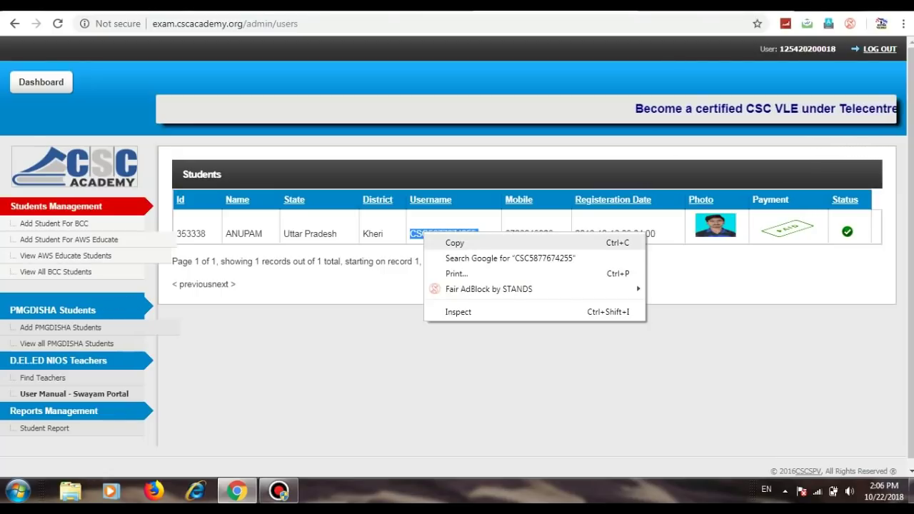
click(454, 243)
right_click(443, 235)
click(474, 247)
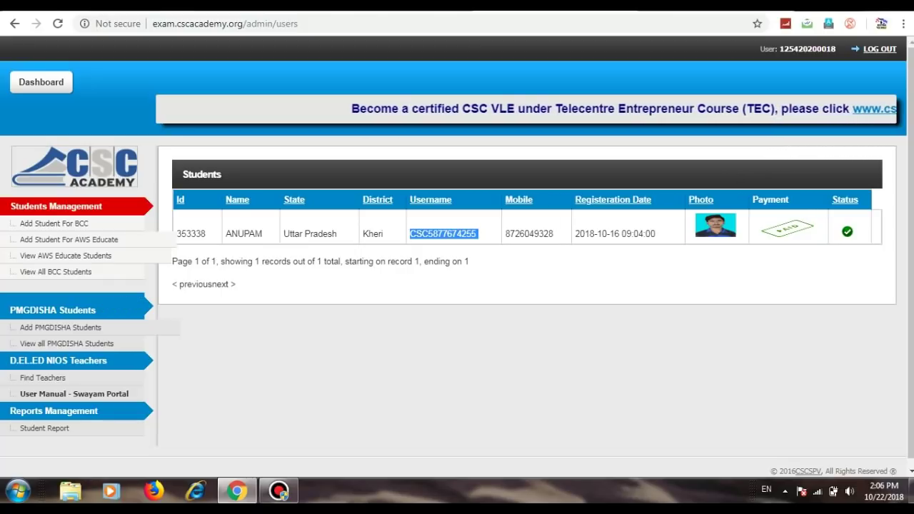
double_click(529, 234)
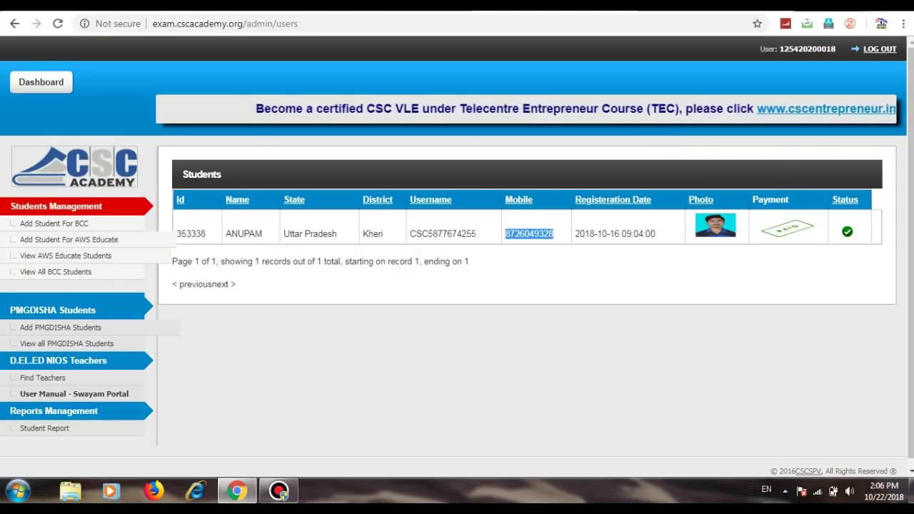
click(529, 233)
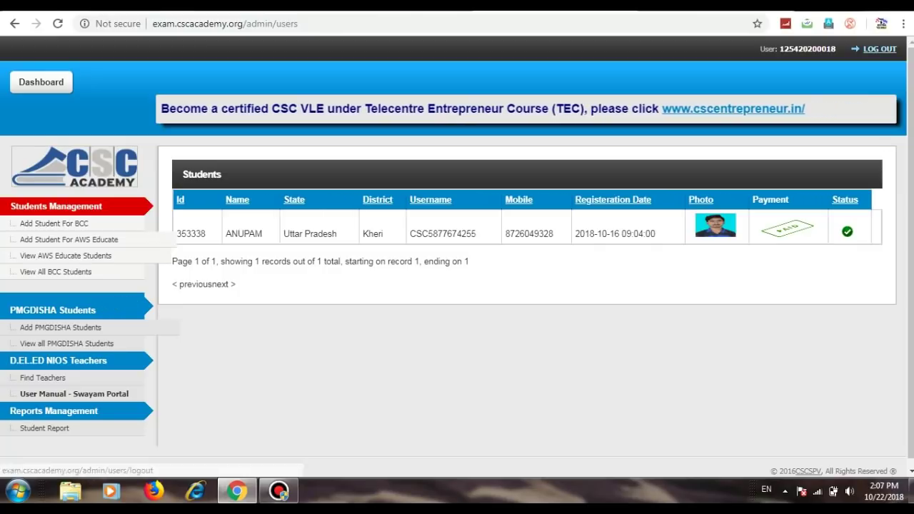
Log out of the center account and open the Student login from the CSC Academy homepage
click(879, 49)
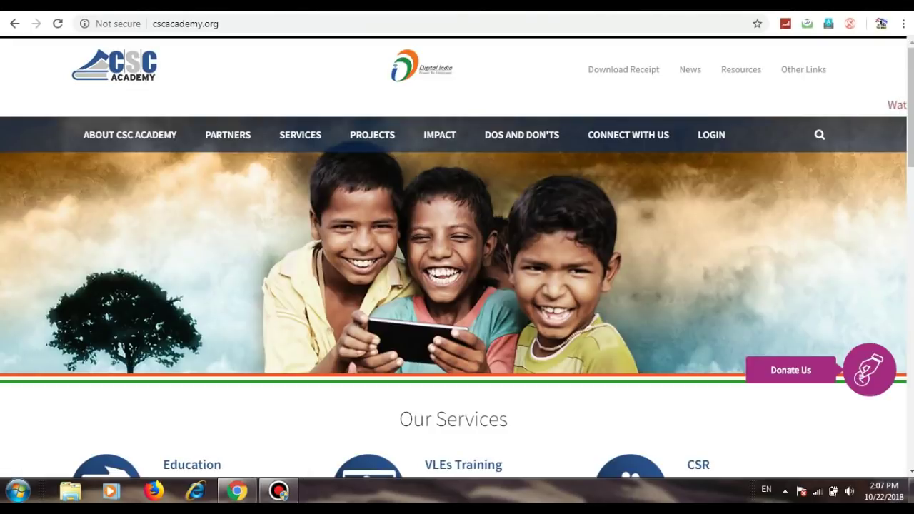
mouse_move(711, 134)
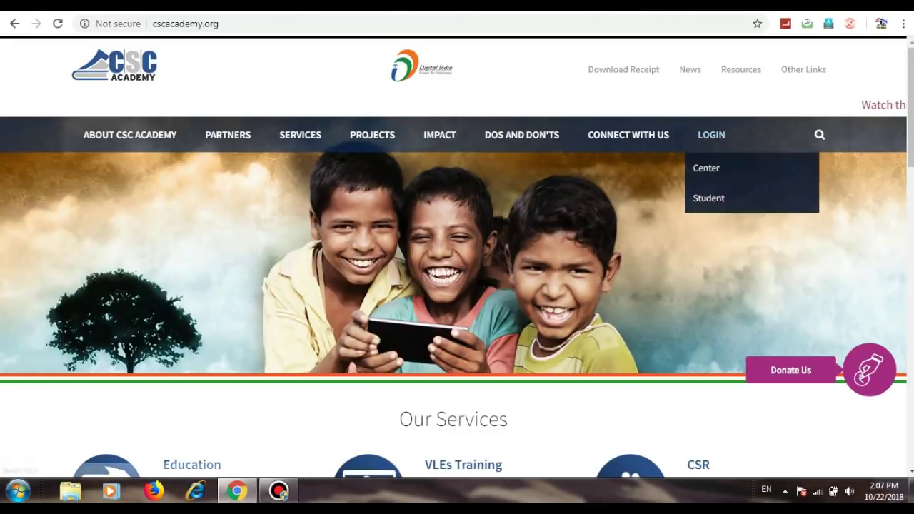
click(717, 198)
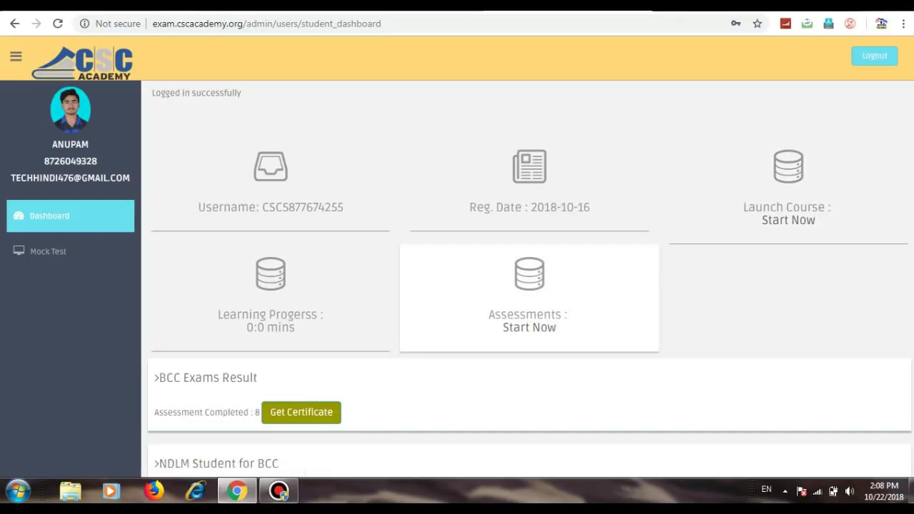
Examine the Assessments and Launch Course entries on the student dashboard
double_click(523, 315)
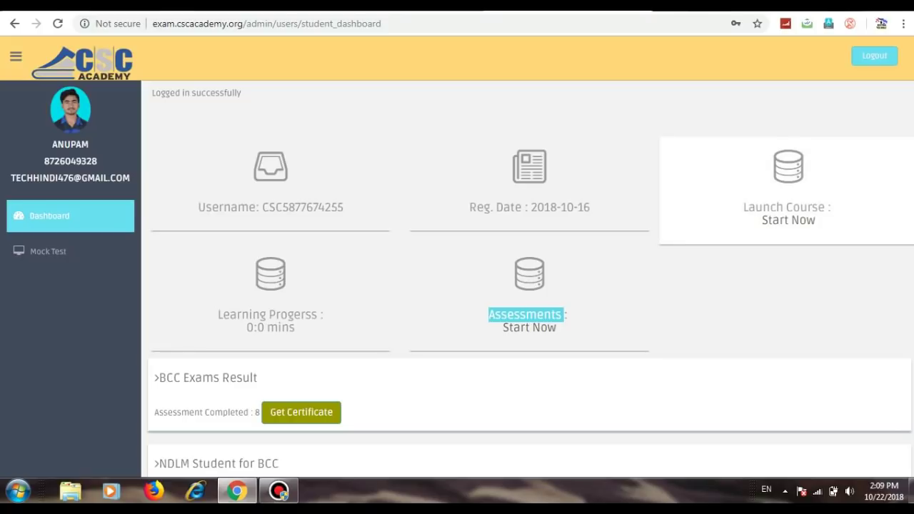
click(787, 207)
double_click(794, 207)
click(794, 207)
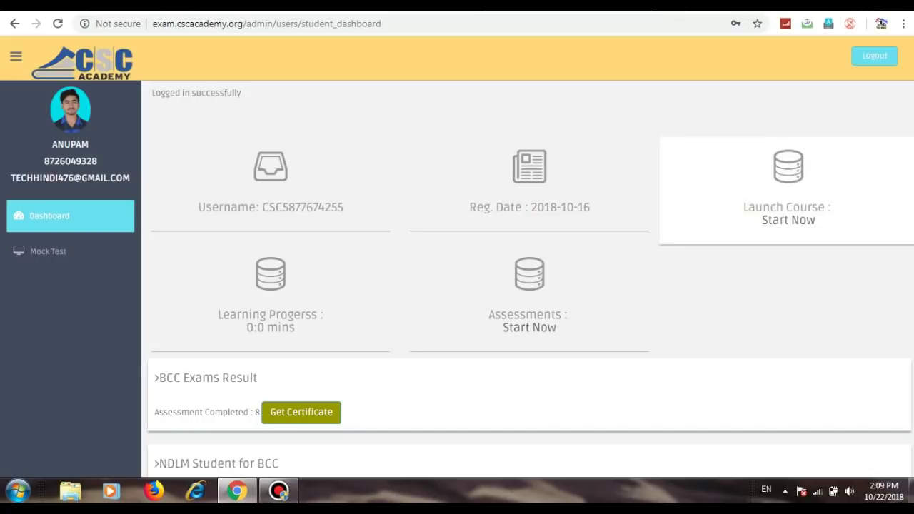
double_click(763, 207)
click(764, 207)
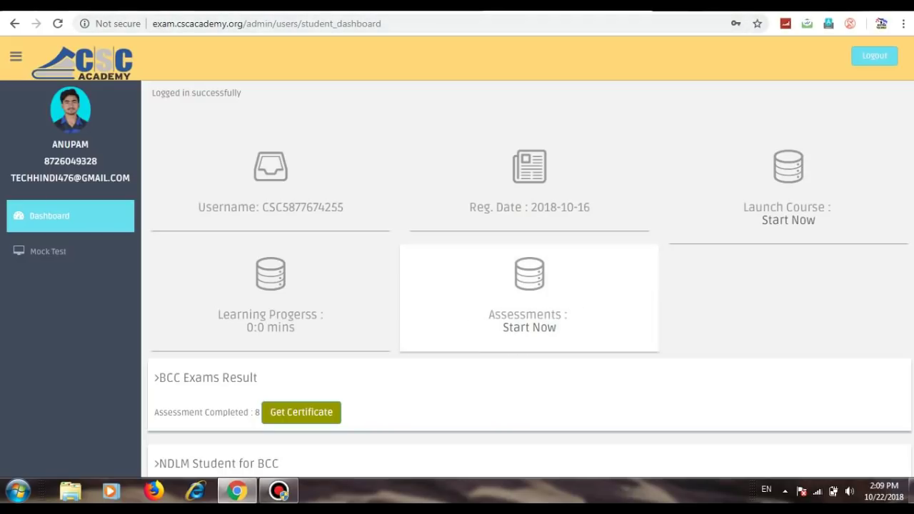
Open the Start Now link under Assessments in a new tab
right_click(520, 326)
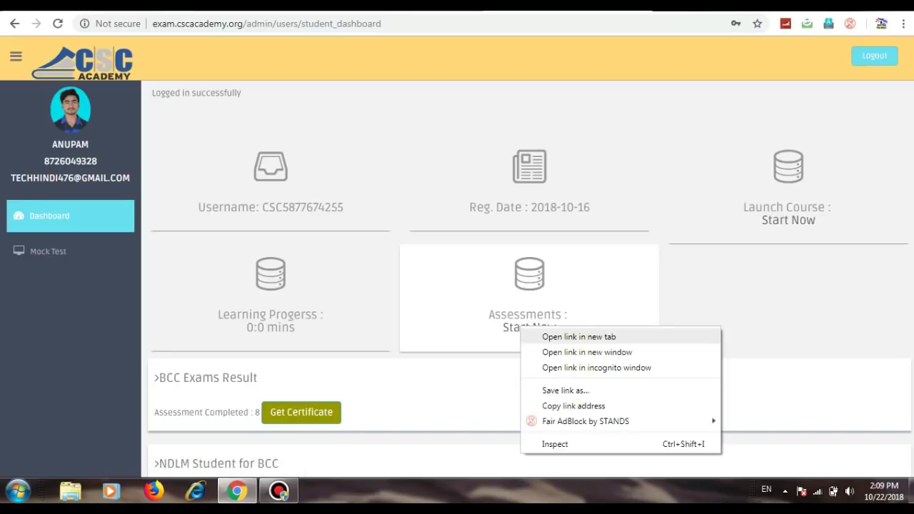
click(561, 337)
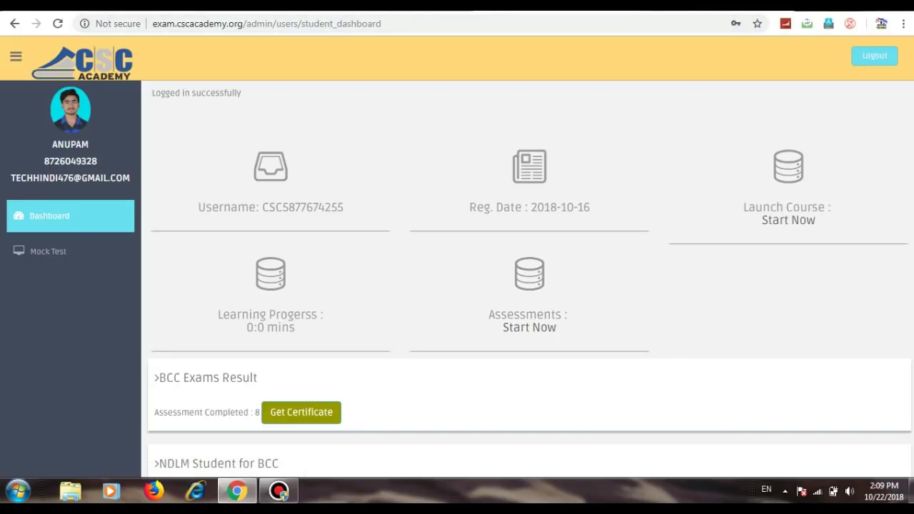
key(ctrl+Tab)
Check the completed assessments in the BCC Exams Result section of the student dashboard
drag(164, 413, 190, 412)
double_click(239, 378)
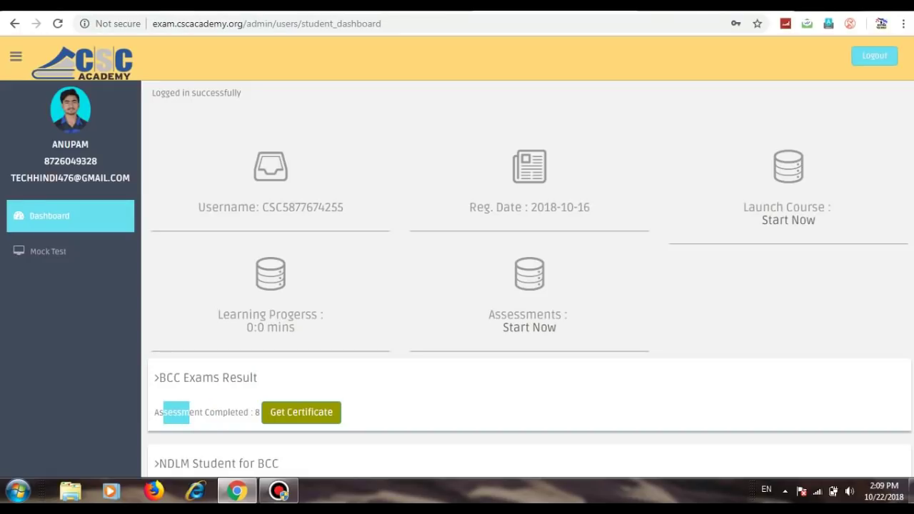
click(189, 412)
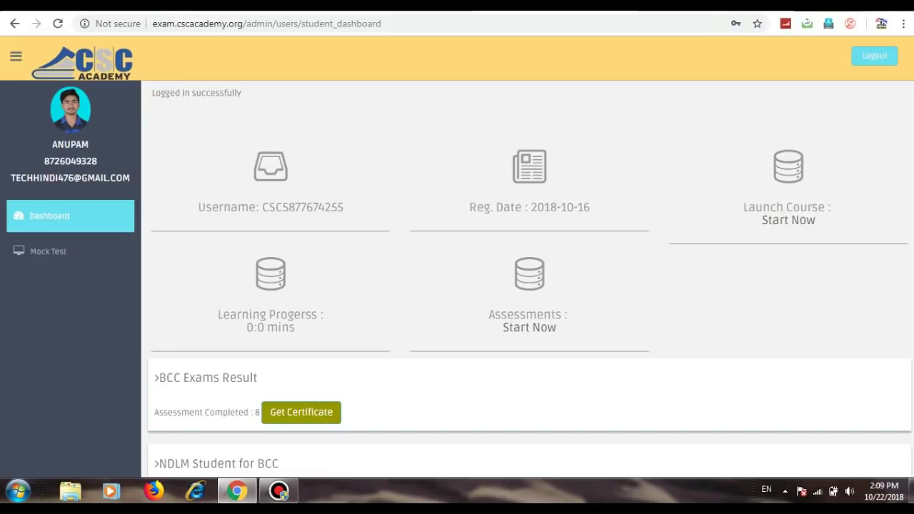
Review the marks obtained for each module in the Basic Computer Course assessments table
key(ctrl+Tab)
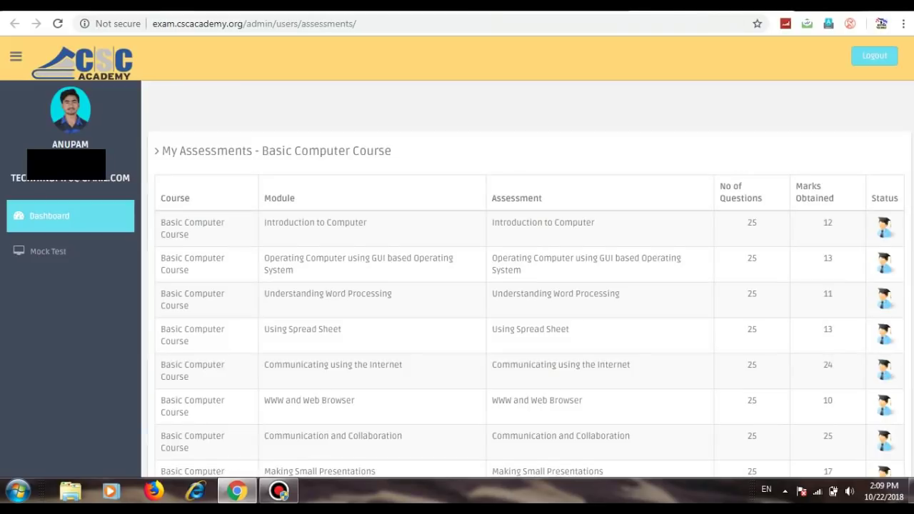
scroll(528, 286, down, 2)
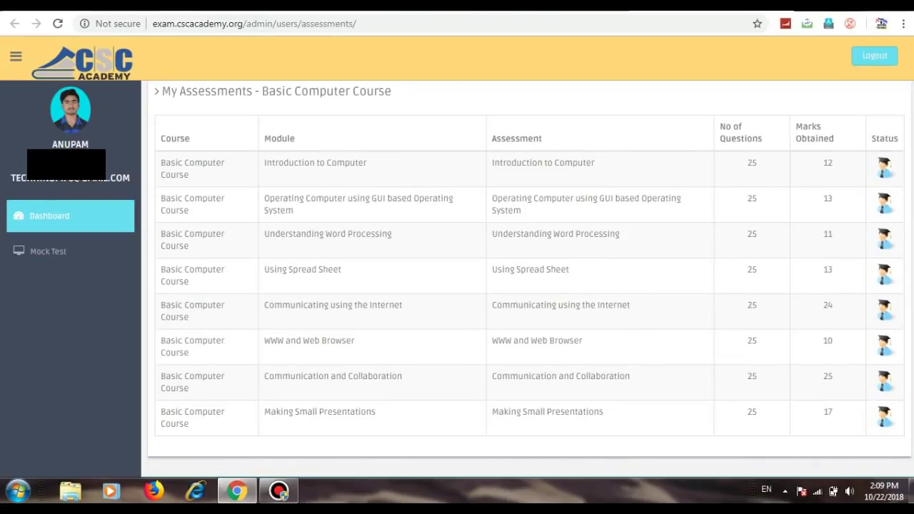
scroll(529, 286, down, 1)
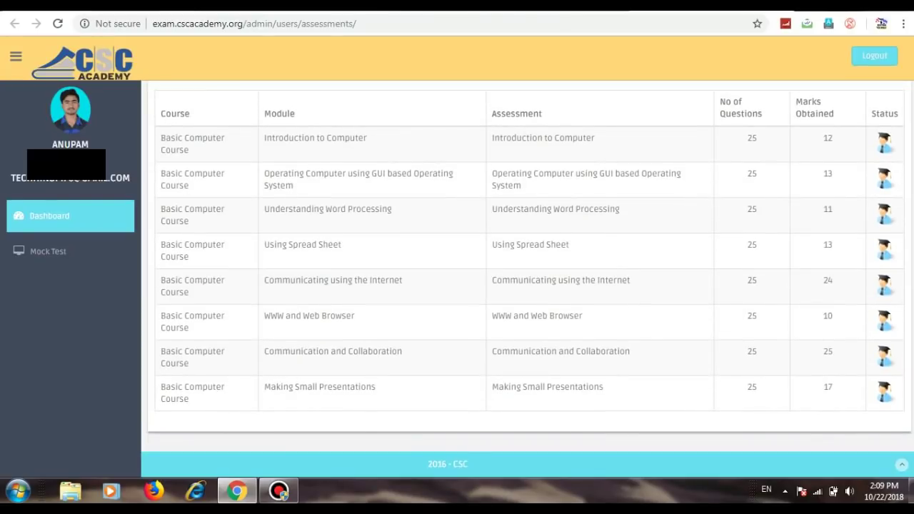
drag(754, 137, 826, 138)
click(827, 137)
drag(824, 280, 833, 279)
drag(824, 315, 834, 315)
drag(823, 351, 833, 352)
drag(824, 387, 832, 388)
click(832, 387)
Get the BCC certificate from the student dashboard, and switch to the Extra Tech World channel page on YouTube
click(551, 10)
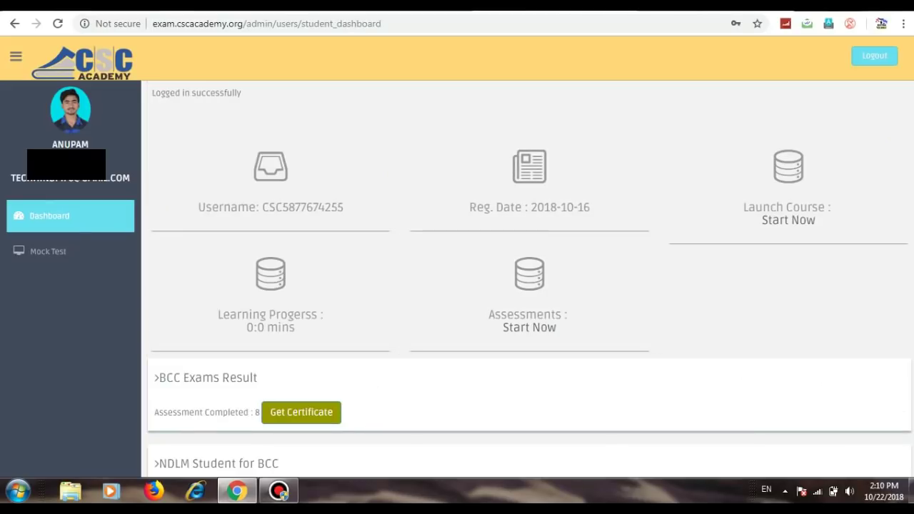
click(301, 412)
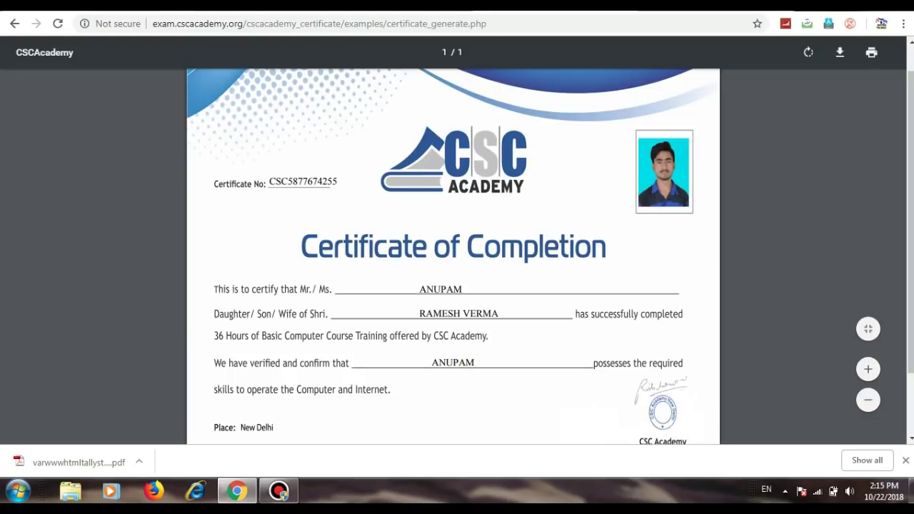
click(84, 10)
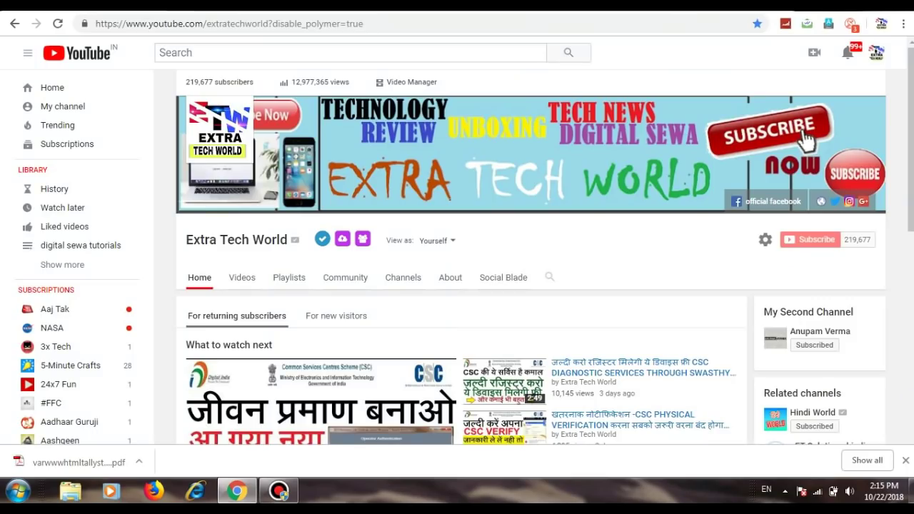